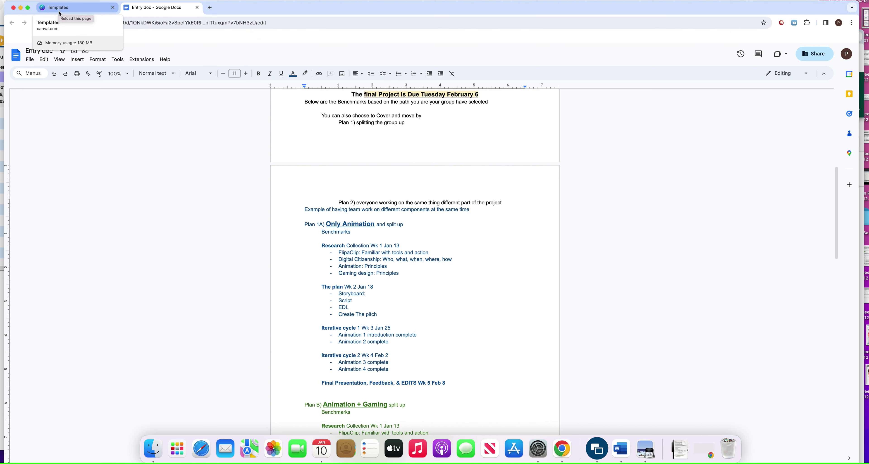
Step: Open the Black and White Minimalist Planner 2024 Monthly Calendar template from Canva Templates
click(60, 14)
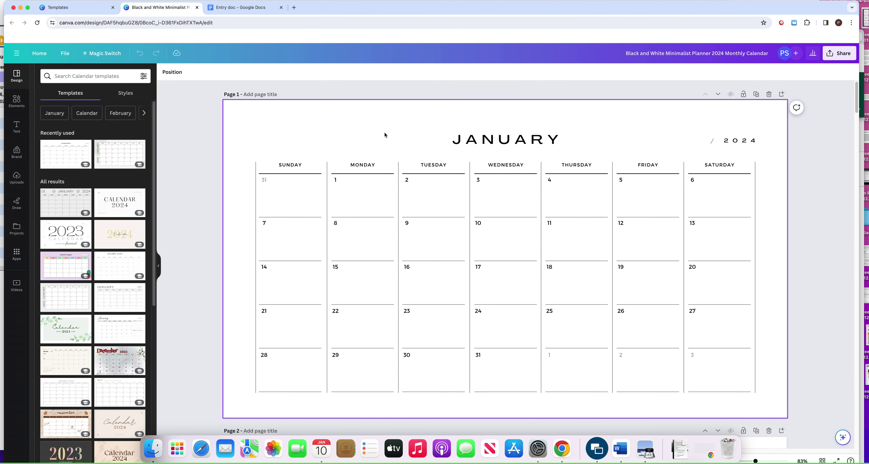
click(242, 7)
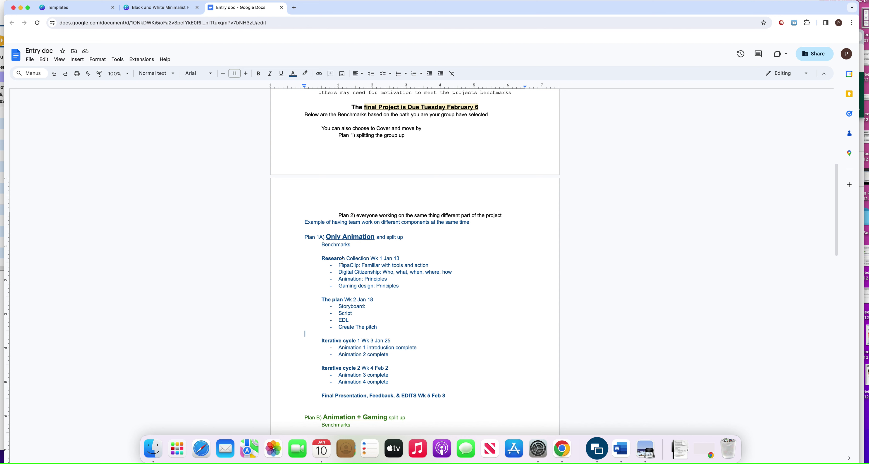
Step: Copy Plan C's four Research lines, FlipaClip through Gaming design: Principles, from the Entry doc
double_click(348, 266)
drag(381, 265, 399, 290)
drag(341, 306, 390, 357)
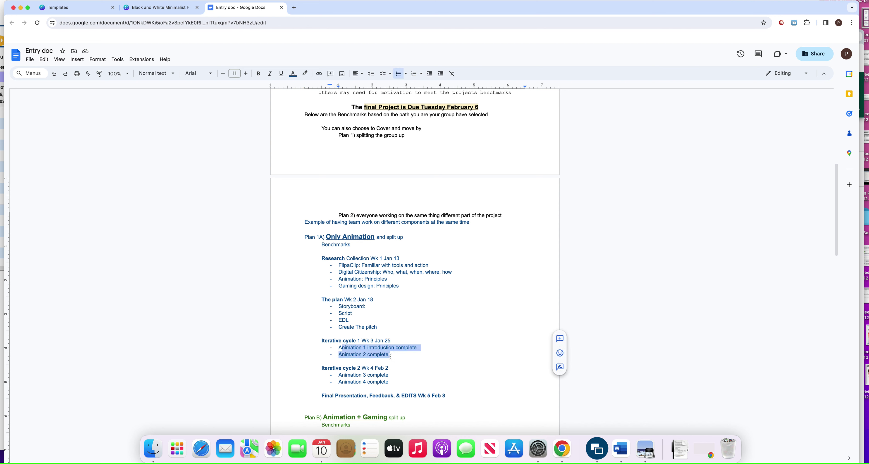
click(391, 356)
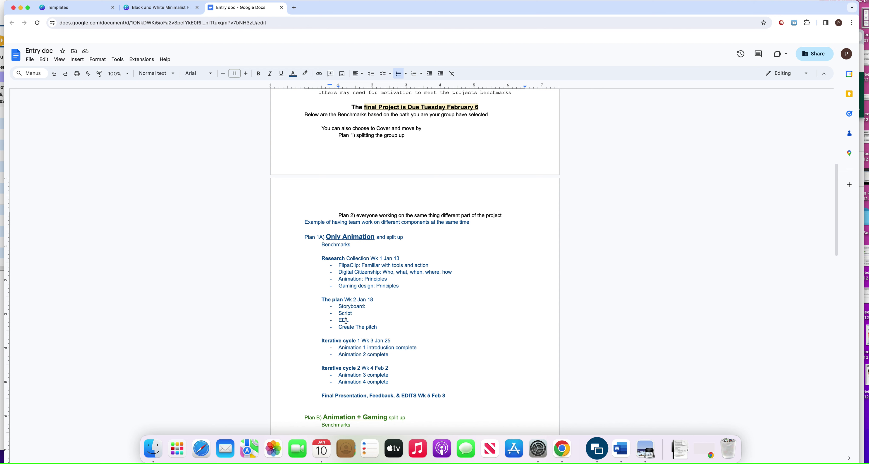
key(Up)
key(Up)
key(Up)
scroll(376, 307, down, 20)
drag(338, 250, 400, 270)
key(cmd+c)
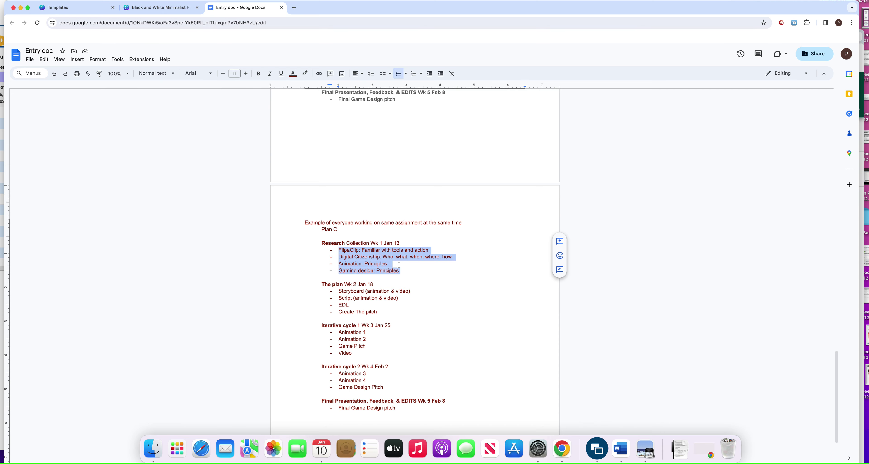
Step: Paste the Research tasks into the calendar, narrow the text box and set font size 10
click(162, 11)
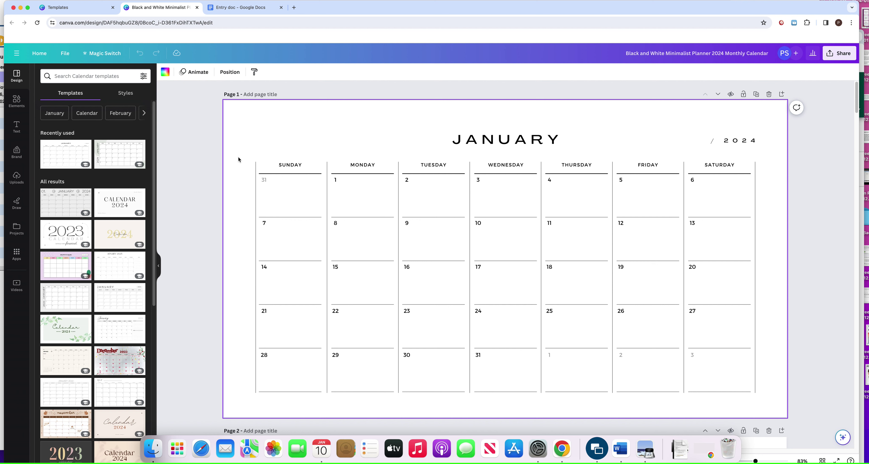
key(cmd+v)
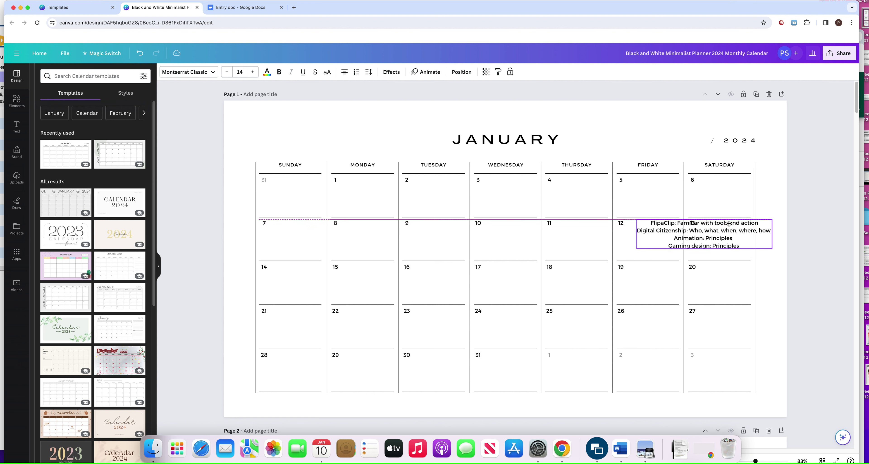
drag(705, 235, 728, 237)
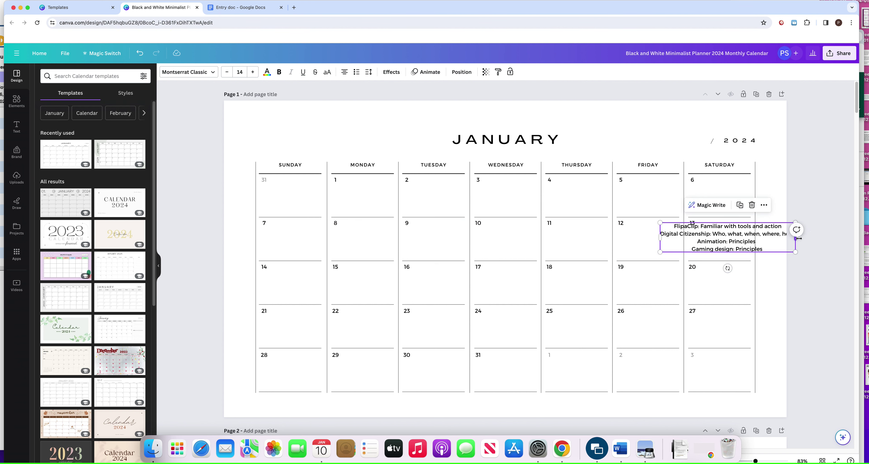
drag(796, 238, 741, 249)
click(227, 72)
click(226, 72)
click(226, 71)
click(227, 72)
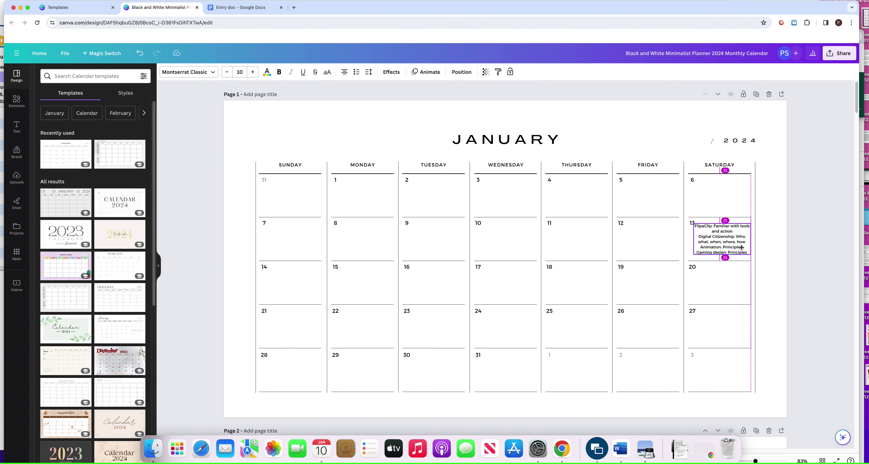
click(767, 240)
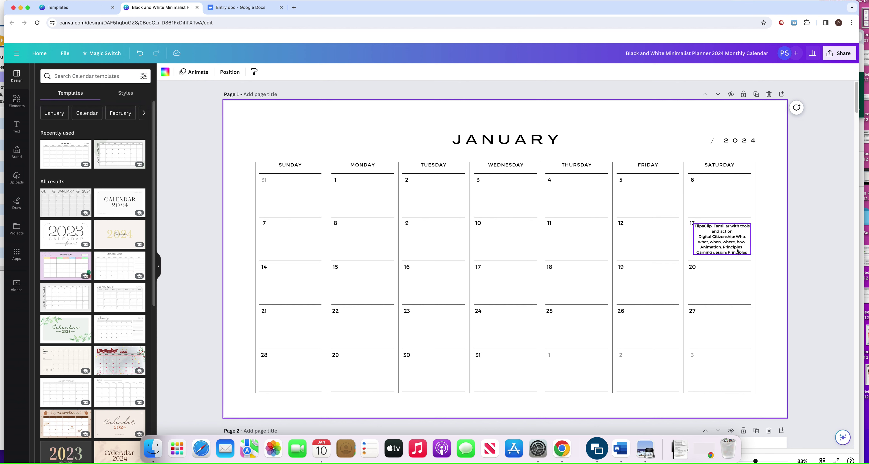
Step: Turn the tasks into a bulleted list and move it into the Friday 12 cell
click(717, 249)
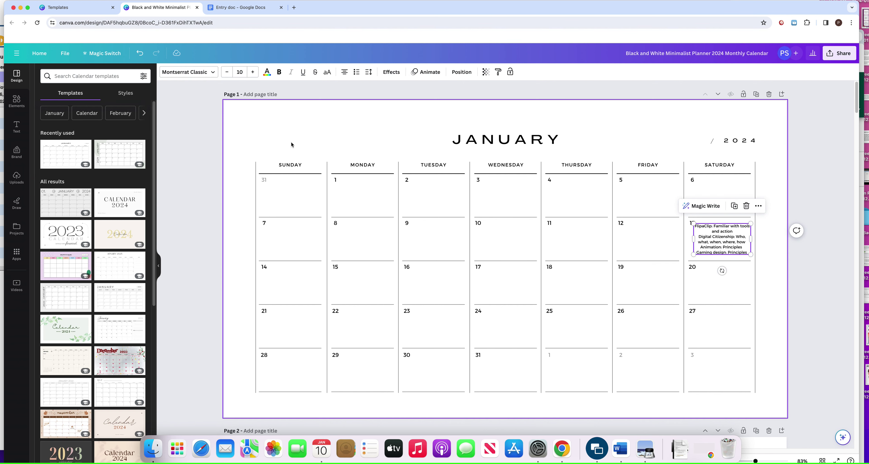
click(357, 71)
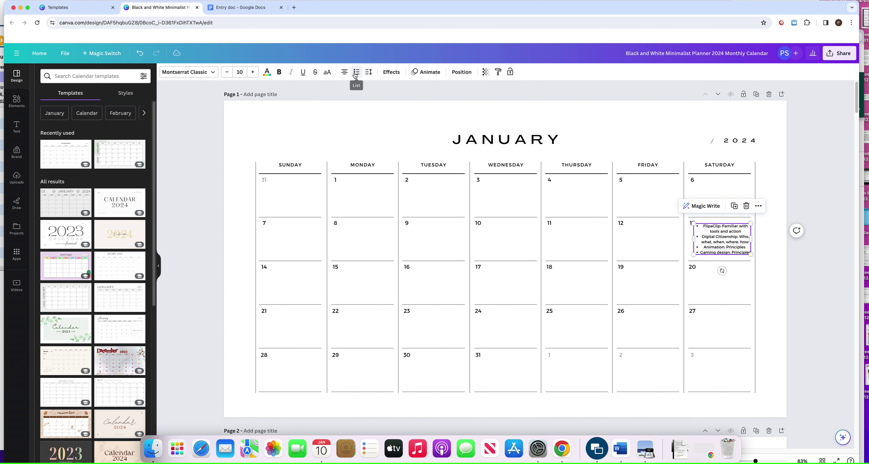
click(769, 236)
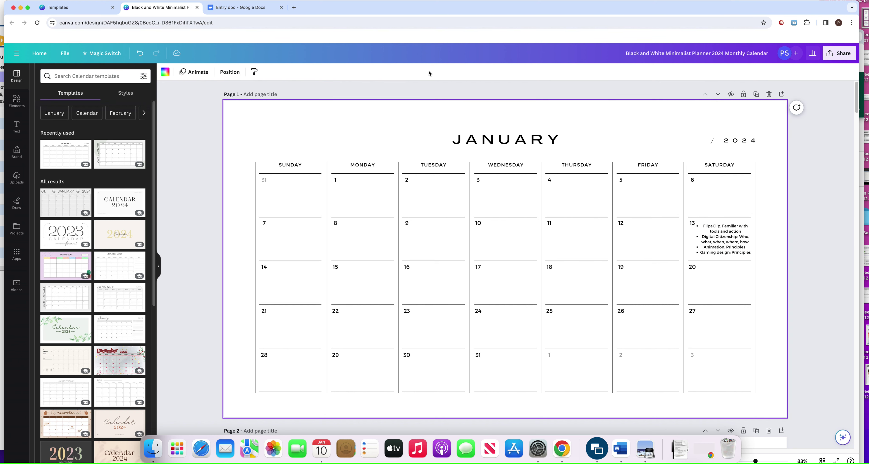
drag(714, 246, 639, 245)
click(718, 243)
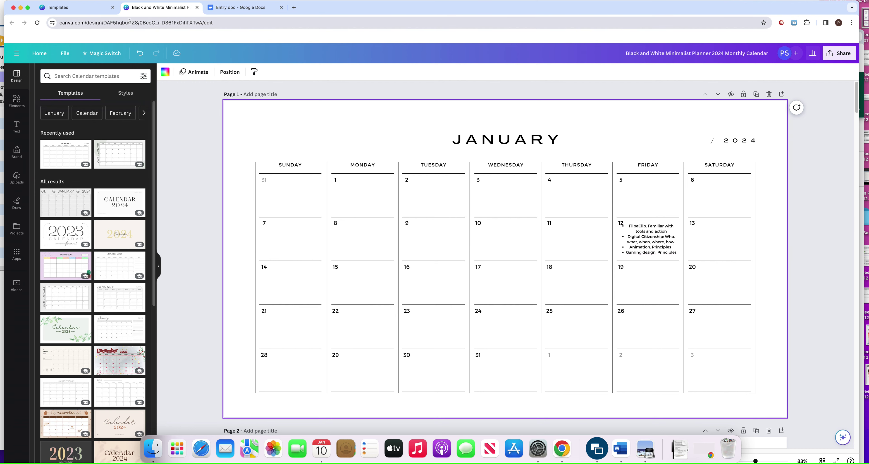
Step: Copy the four The plan bullets, Storyboard through Create The pitch, from the Entry doc
click(221, 10)
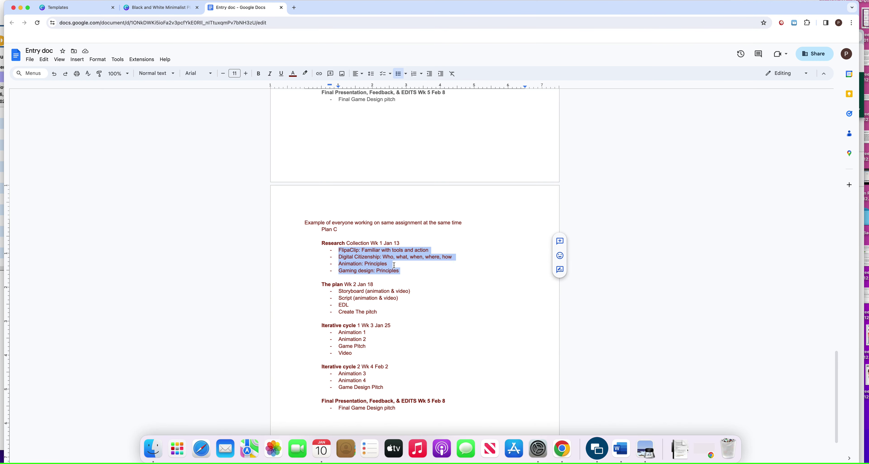
click(394, 257)
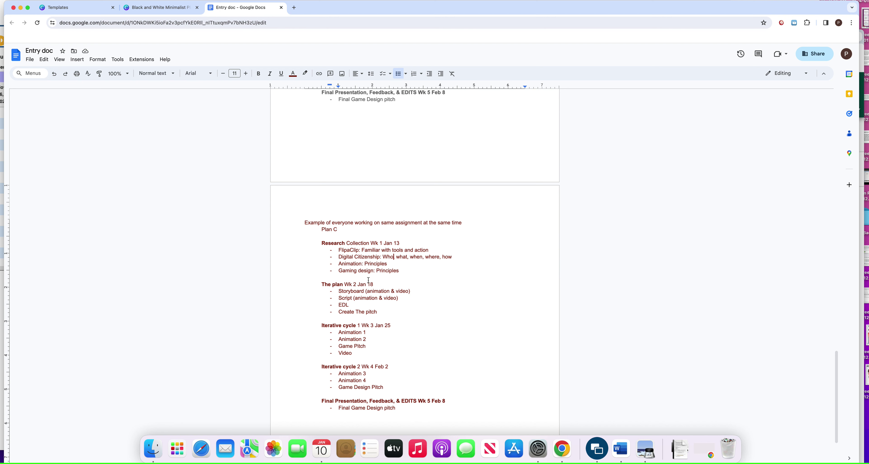
drag(378, 312, 332, 292)
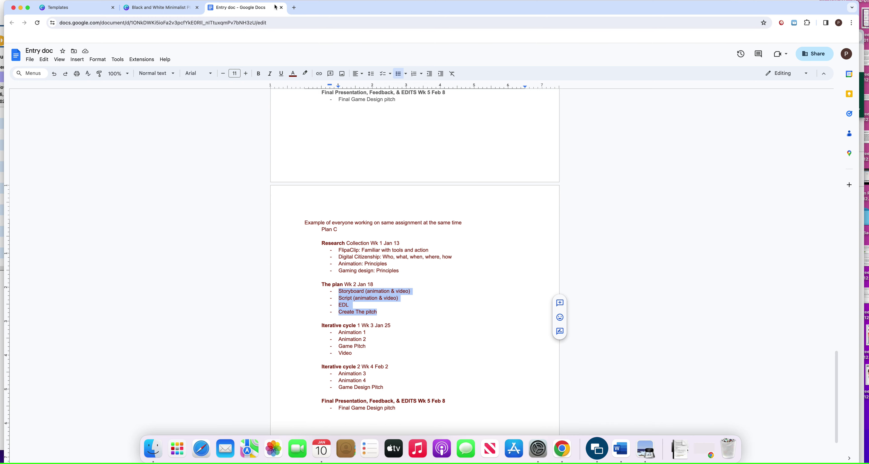
click(179, 13)
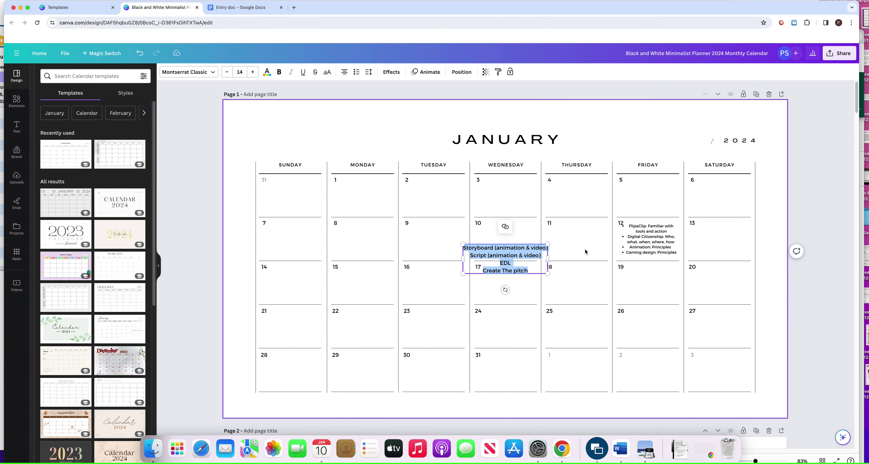
Step: Drag the pasted The plan task block into the Thursday 18 cell
drag(522, 265, 572, 264)
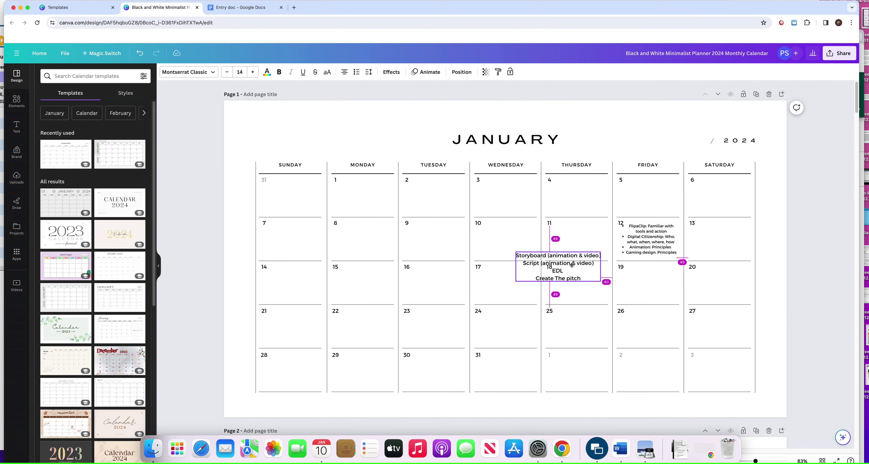